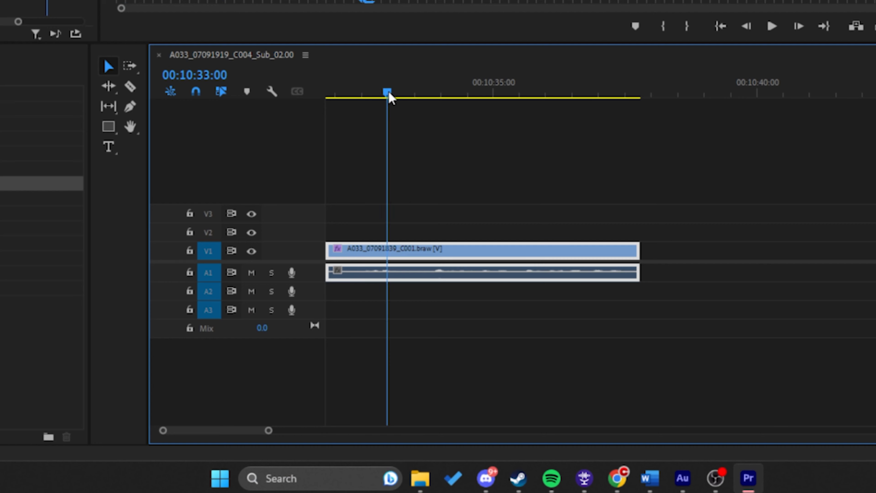
Keyframe the clip's Position at its start and increase its Scale a few frames in, at 00:10:31:23.
left_click_drag(389, 94, 275, 103)
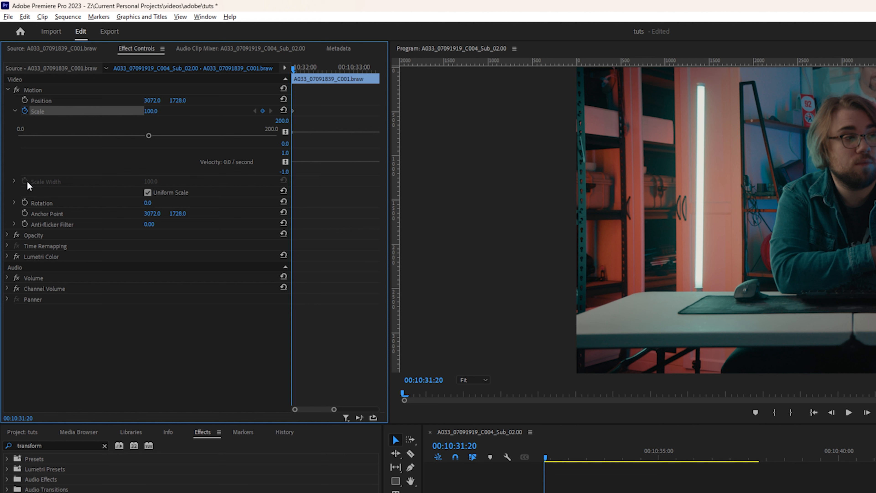
left_click(24, 100)
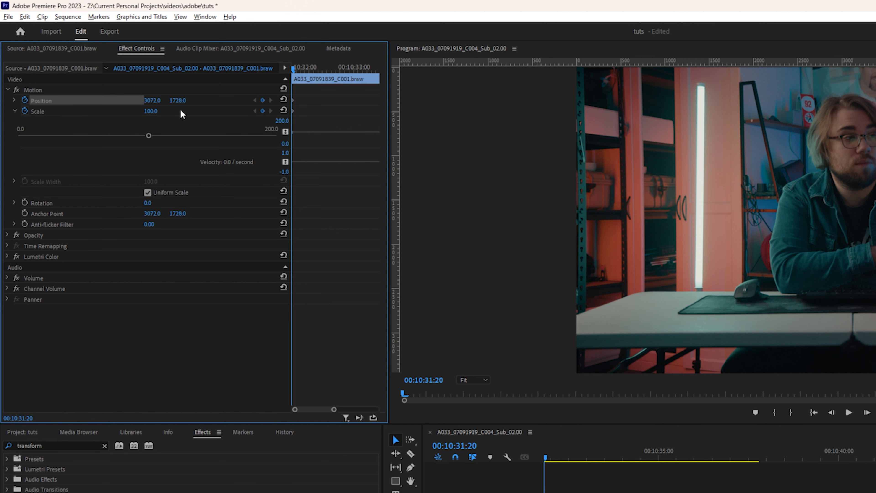
left_click_drag(292, 69, 300, 70)
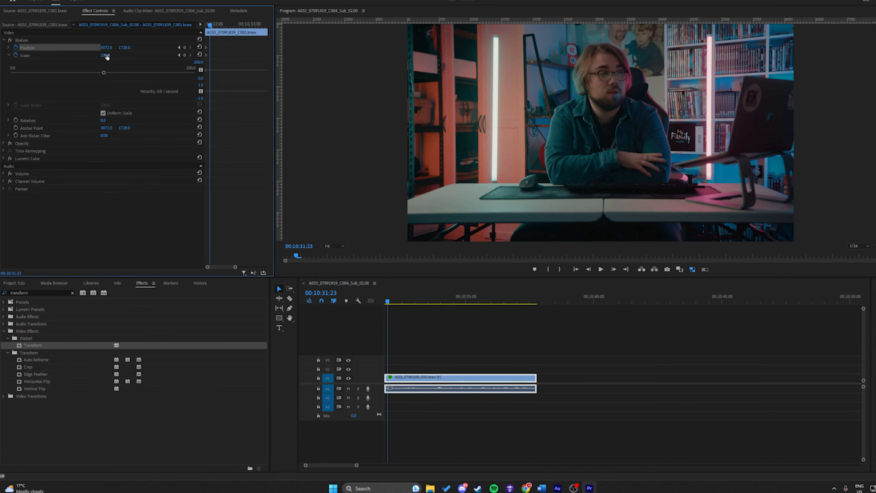
left_click_drag(108, 57, 150, 57)
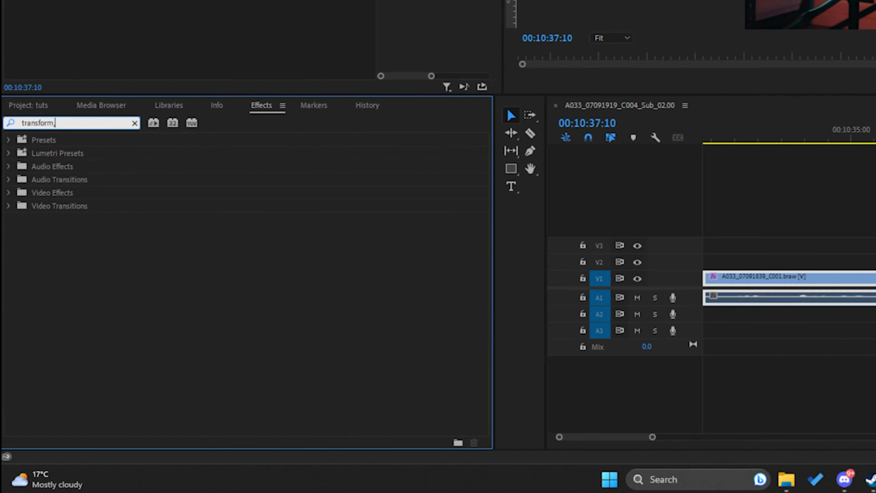
Find the Transform effect under Distort, apply it to the clip on V1, and return the playhead toward the clip's start.
key("BackSpace")
key("BackSpace")
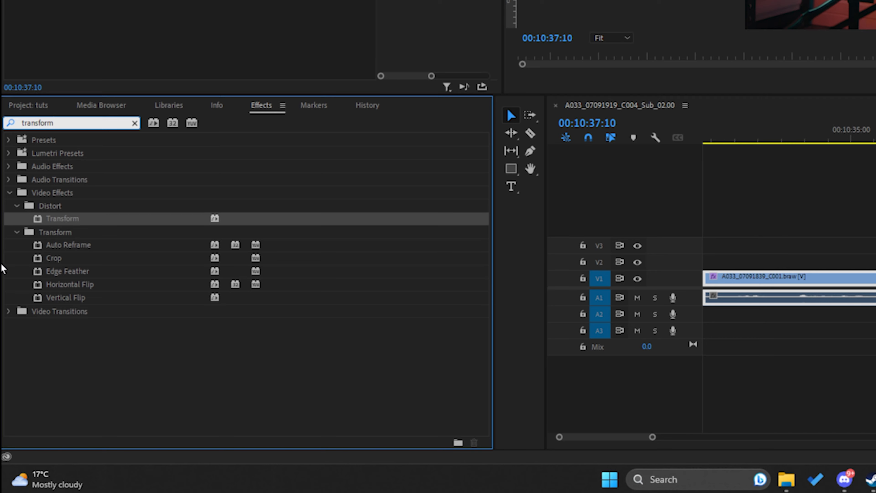
left_click_drag(59, 219, 795, 279)
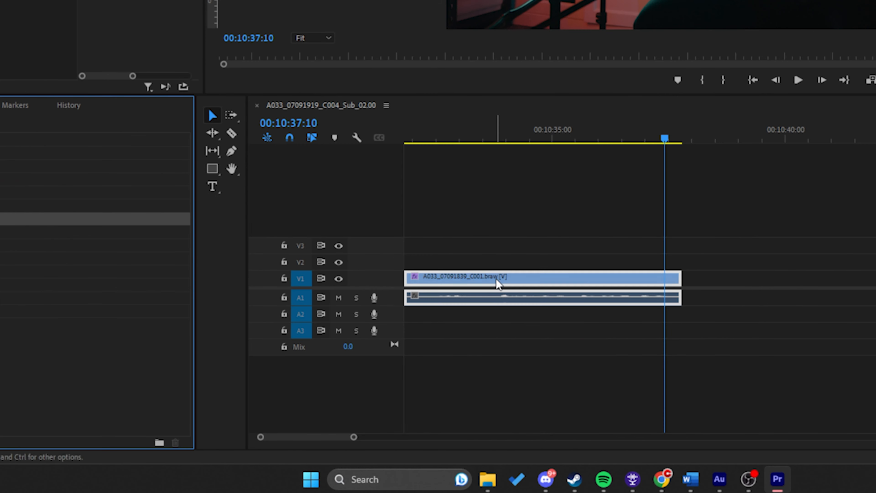
left_click_drag(411, 134, 274, 150)
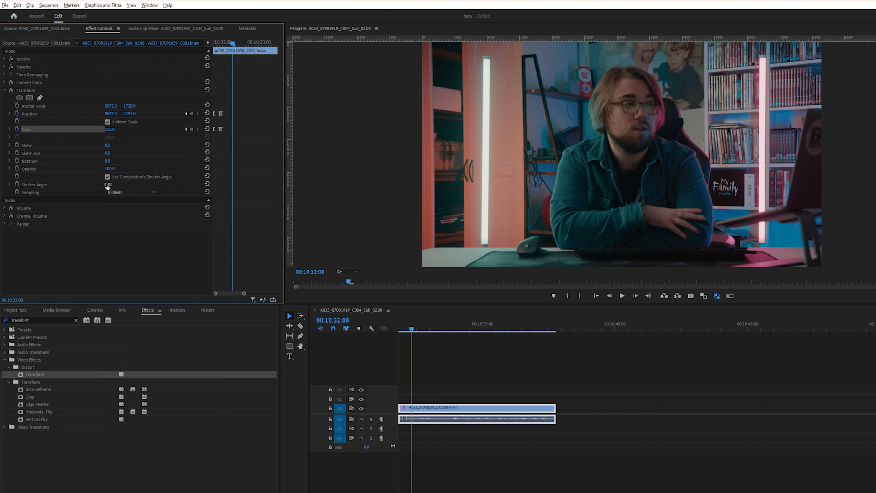
Set the Transform effect's Shutter Angle to 360 for motion blur and play the clip from its start.
left_click_drag(108, 184, 233, 184)
left_click_drag(236, 44, 213, 43)
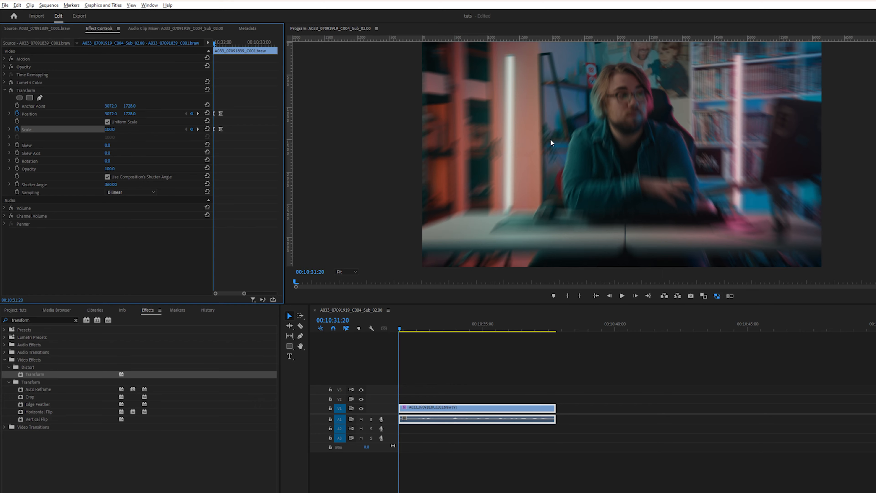
key("space")
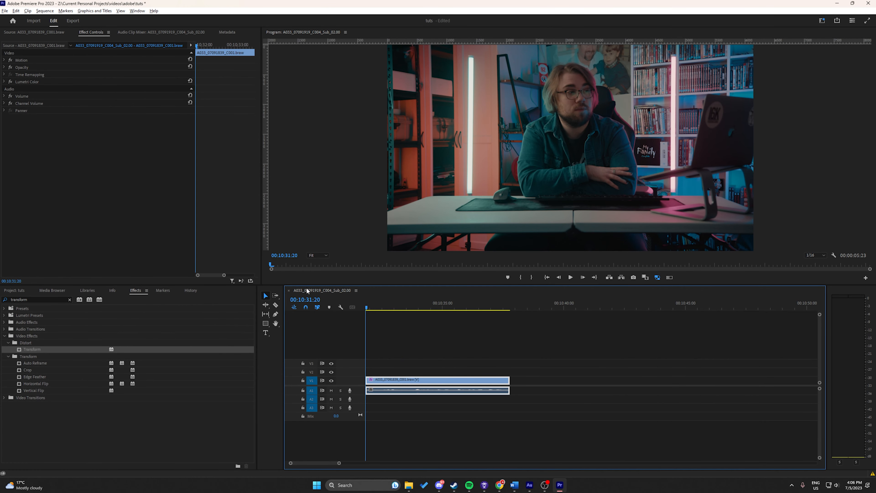
Add a text layer reading "This is text" over the footage with the Type tool.
left_click(269, 334)
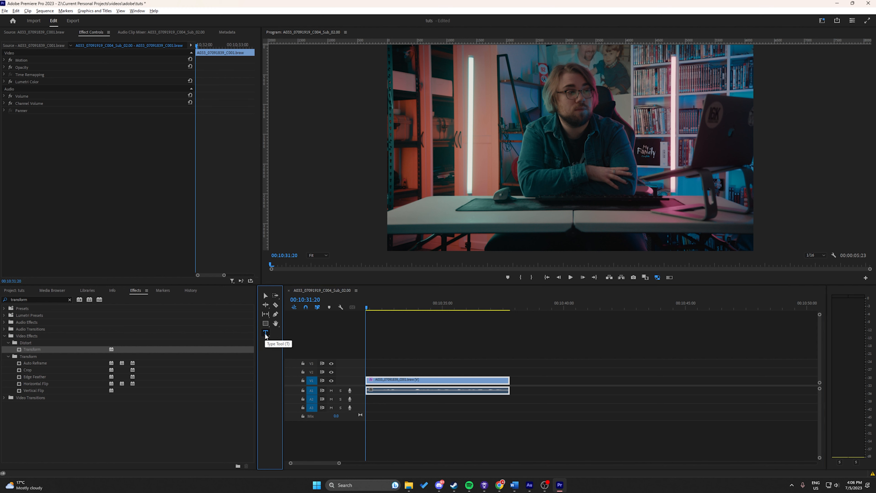
left_click(532, 109)
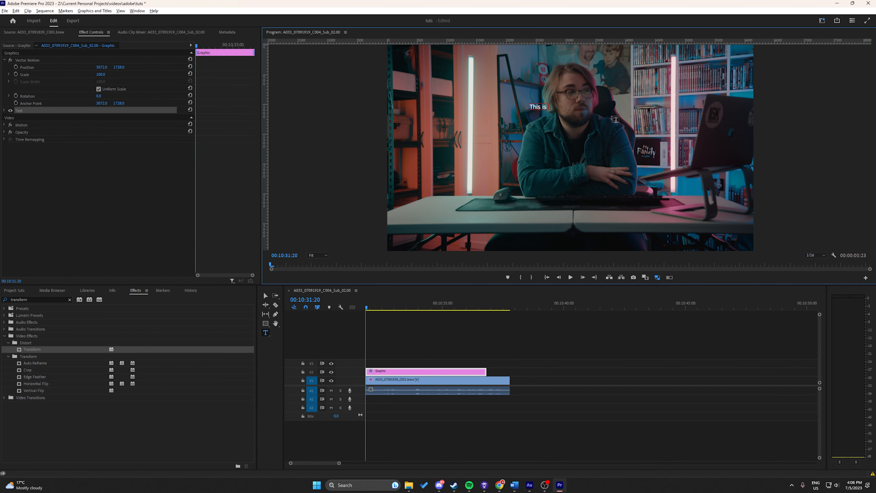
left_click(266, 296)
Enlarge the "This is text" title in the preview and move it to the middle of the frame.
left_click(560, 108)
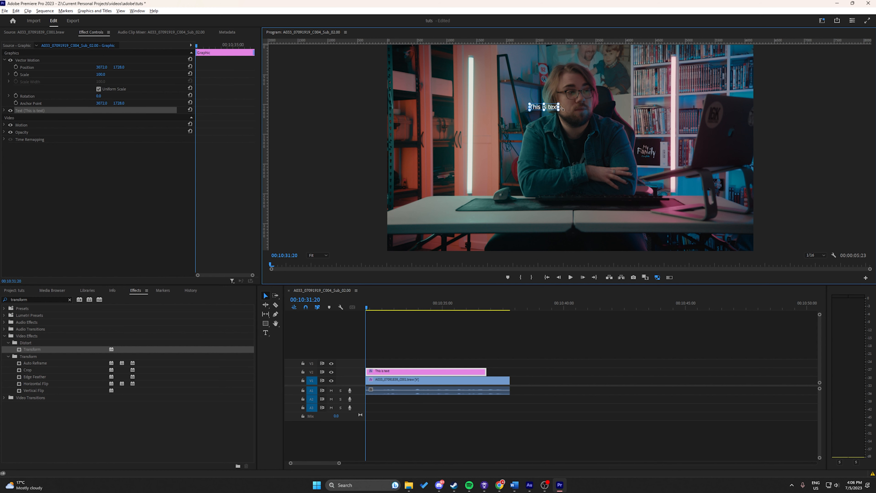
left_click_drag(556, 107, 842, 101)
left_click_drag(578, 126, 585, 151)
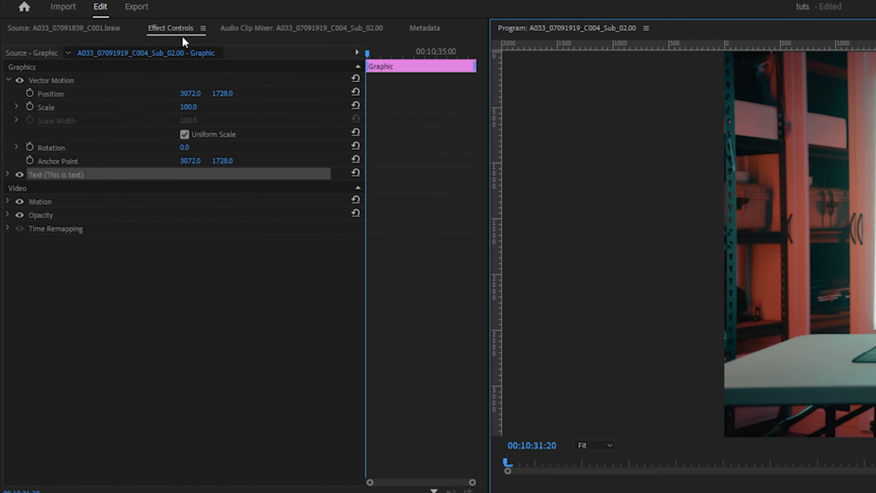
Show the title's source text settings and set its font to Comic Sans MS Bold.
left_click(7, 174)
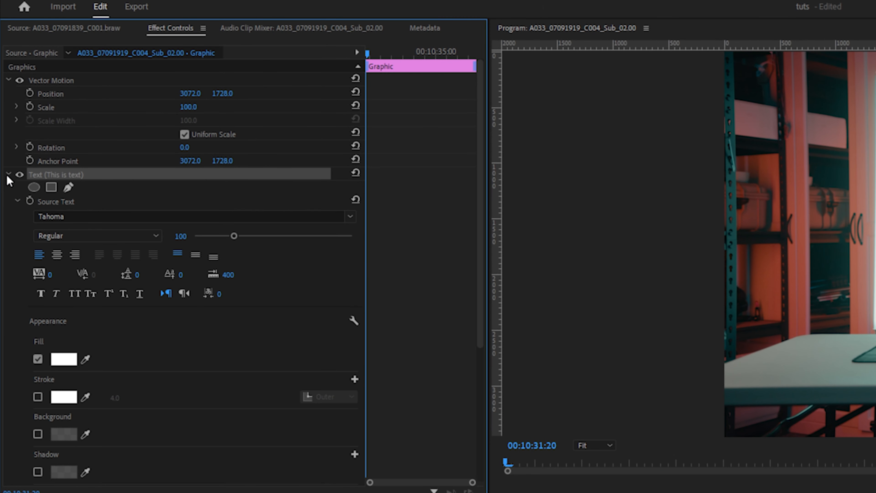
scroll(107, 305, "down", 9)
scroll(107, 308, "up", 6)
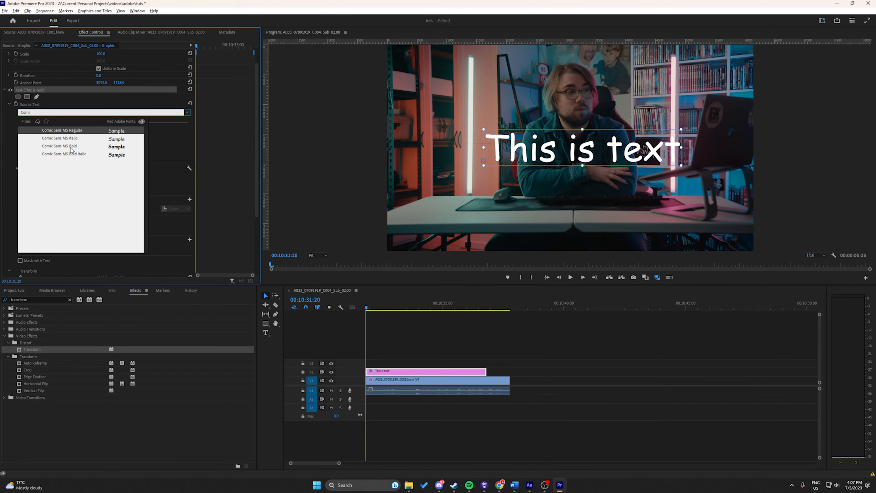
left_click(135, 242)
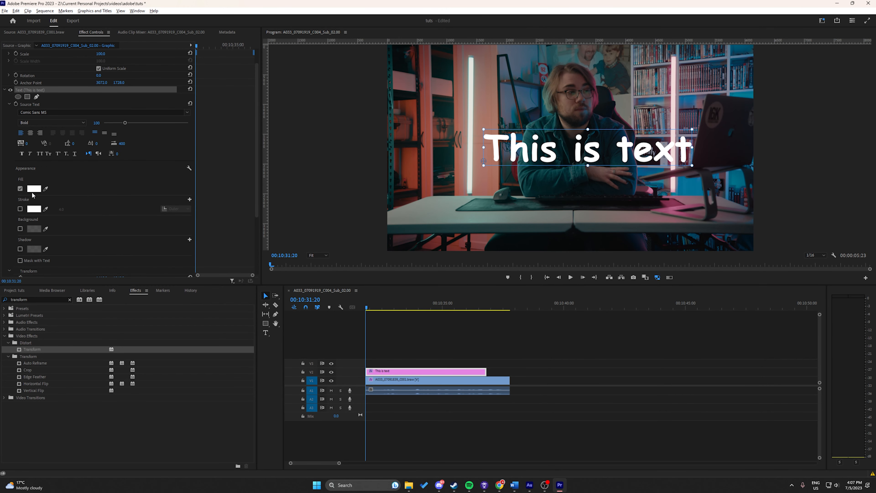
Toggle the title's fill off and back on, and give the text a black (000000) outer stroke.
left_click(20, 188)
left_click(20, 189)
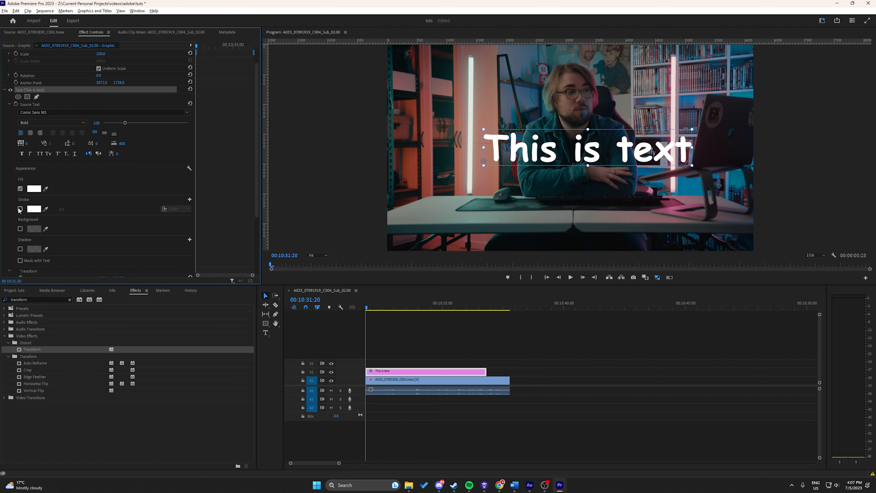
left_click(20, 209)
left_click(34, 209)
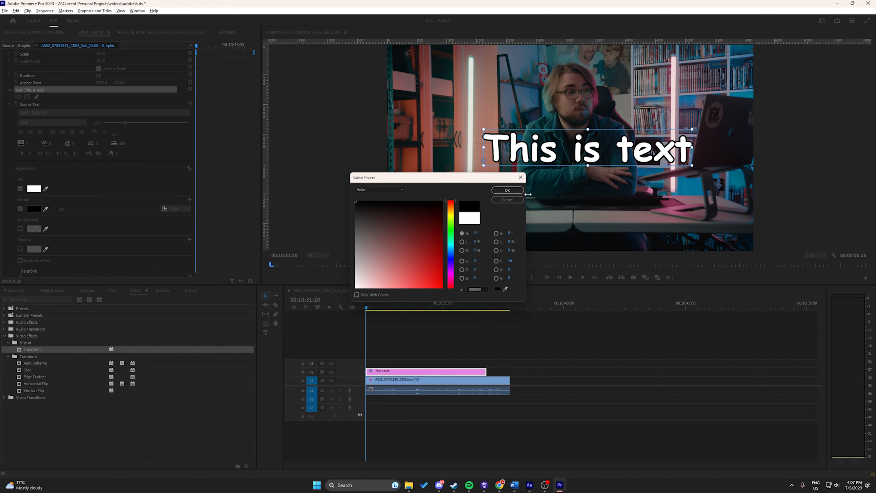
left_click(516, 190)
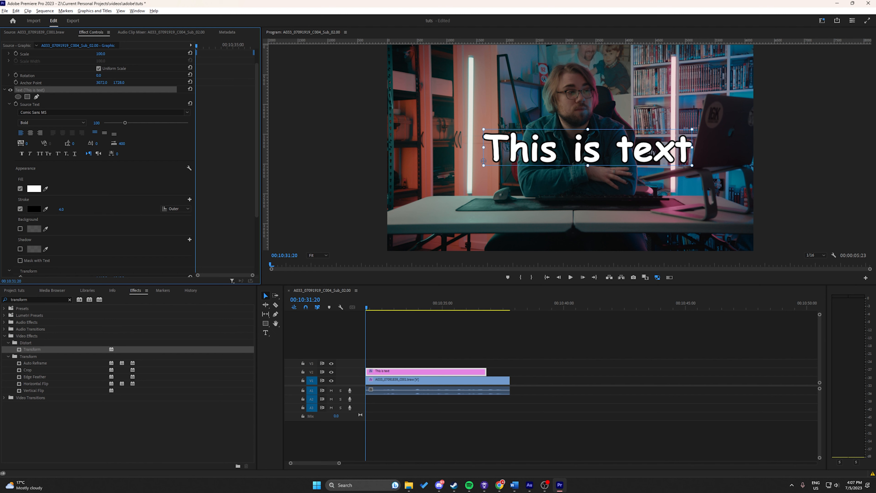
Tighten the title's tracking and try the underline and faux bold styles, switching each one back off.
mouse_move(27, 143)
left_mouse_down()
mouse_move(68, 143)
mouse_move(19, 143)
mouse_move(97, 143)
mouse_move(14, 143)
left_mouse_up()
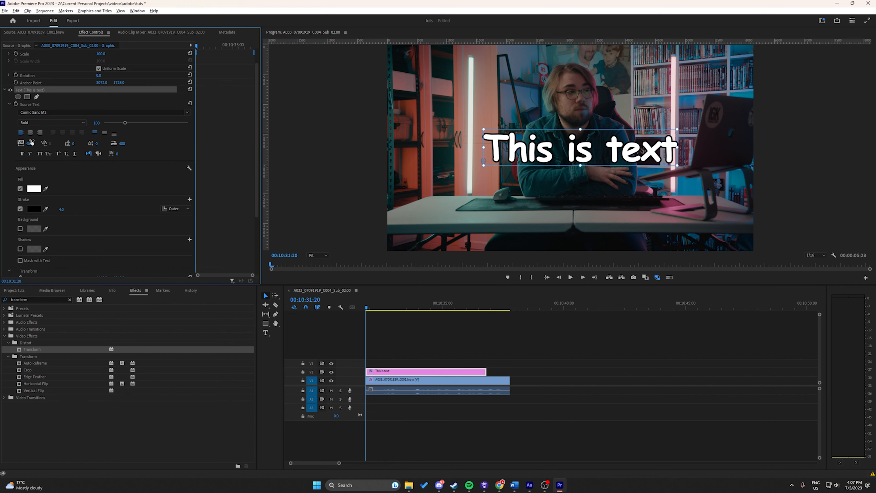
left_click(74, 153)
left_click(74, 154)
left_click(21, 154)
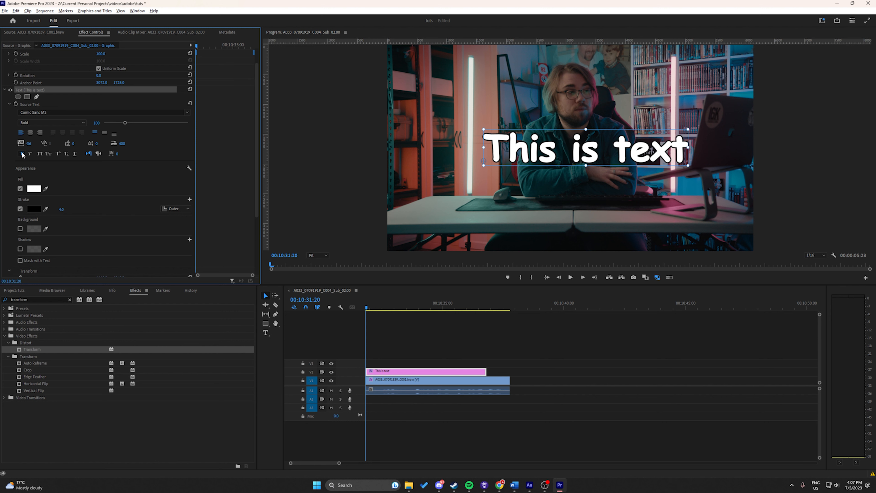
left_click(22, 154)
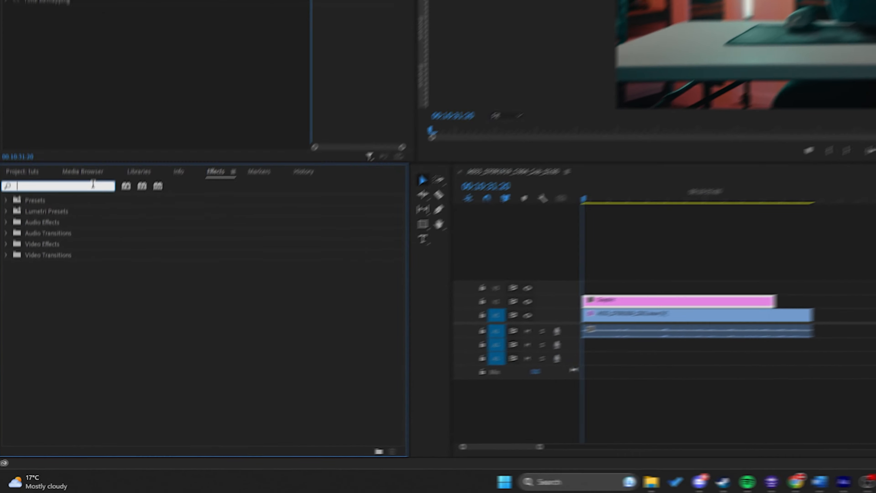
Find the Crop effect, apply it to the clip on V1, and crop the picture in from its left edge.
type("crop")
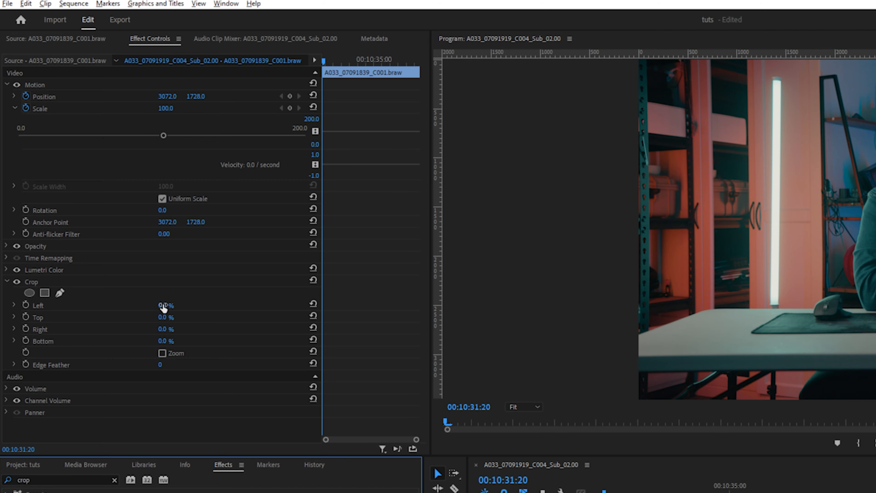
left_click_drag(163, 308, 194, 307)
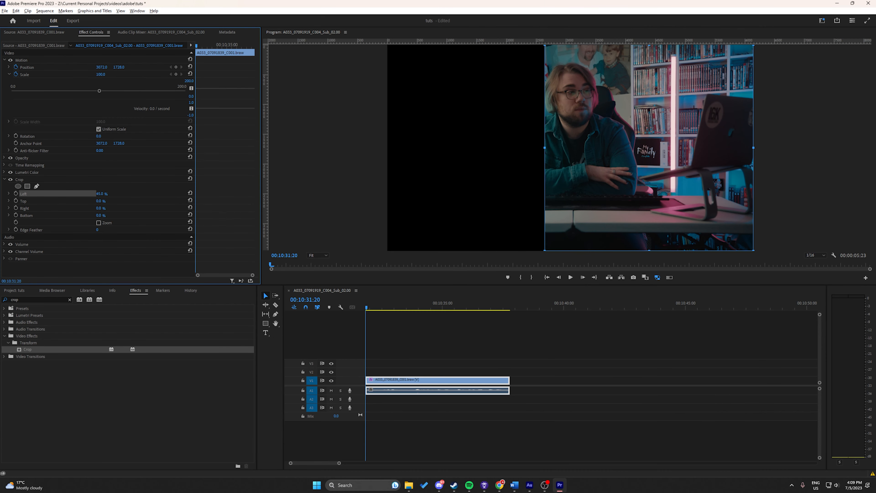
left_click_drag(104, 194, 115, 208)
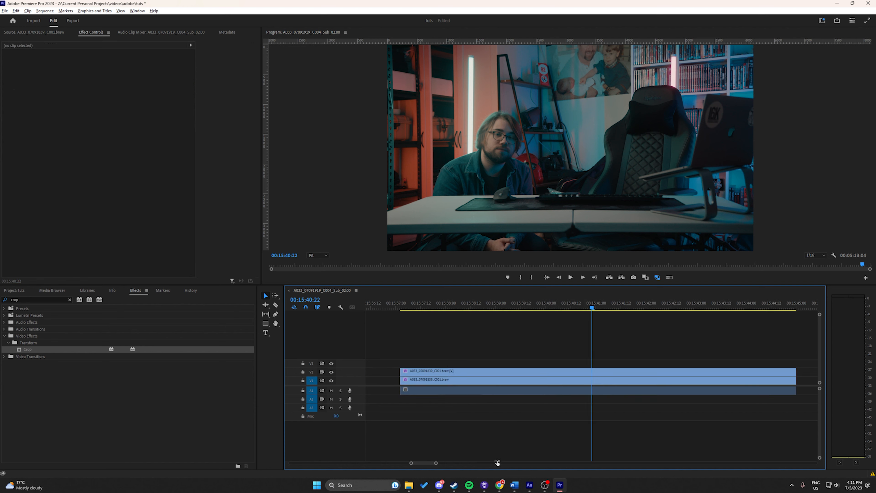
Crop the right side of the V2 clip by about 59% over the clip below, and open its Edge Feather value.
left_click_drag(497, 463, 527, 462)
scroll(668, 417, "down", 1)
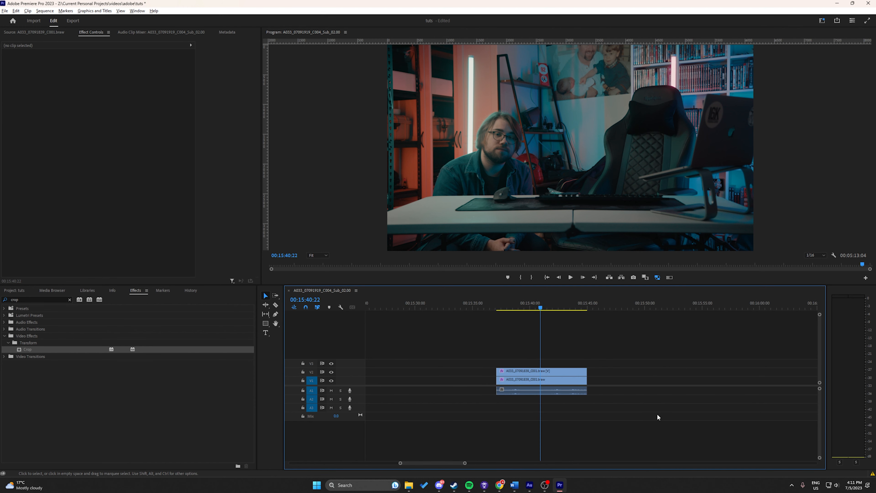
left_click(548, 372)
left_click(498, 346)
left_click(512, 377)
left_click_drag(101, 208, 90, 210)
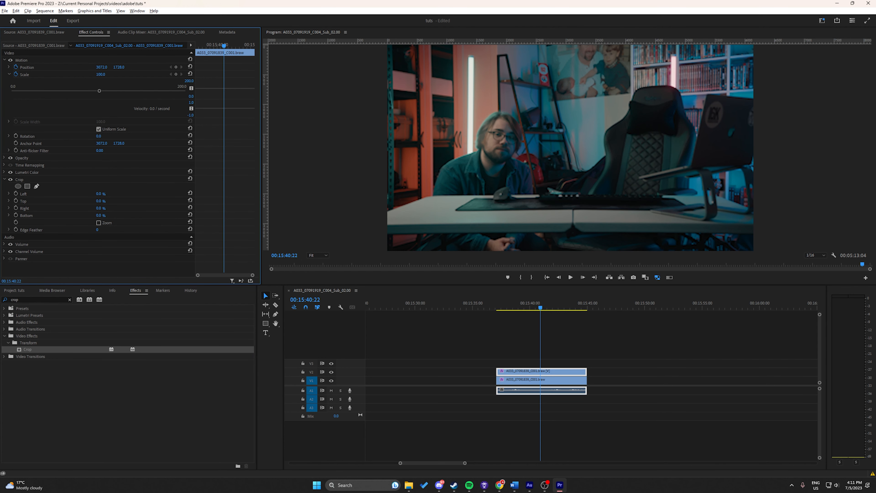
left_click_drag(101, 209, 111, 208)
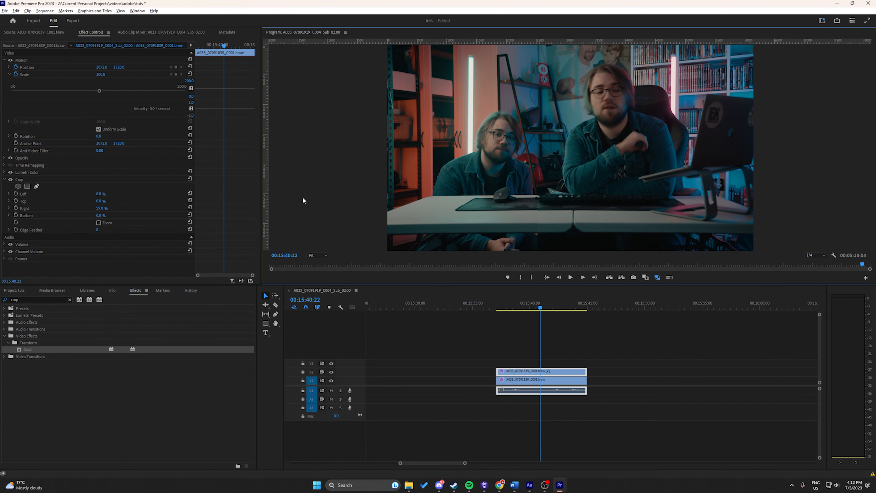
left_click(97, 229)
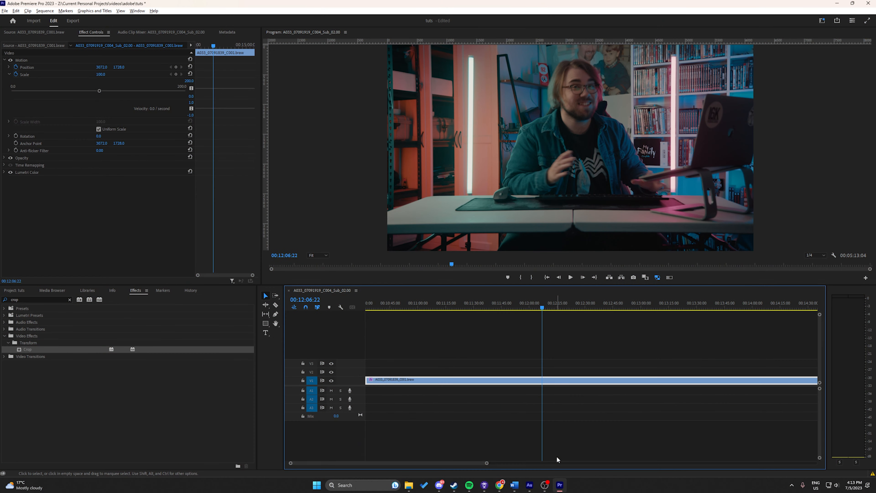
Try splitting the V1 clip at 00:12:04:02 with the Razor tool, and undo the cut.
left_click(276, 306)
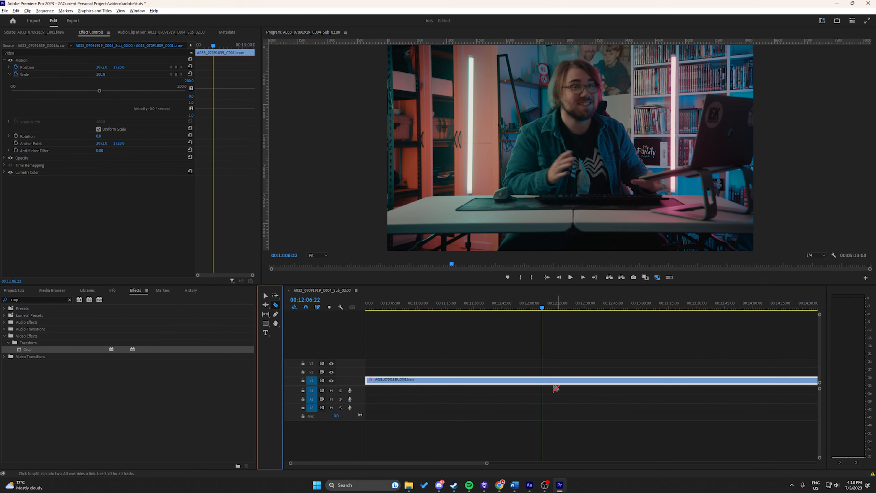
left_click(549, 309)
left_click_drag(549, 310, 536, 308)
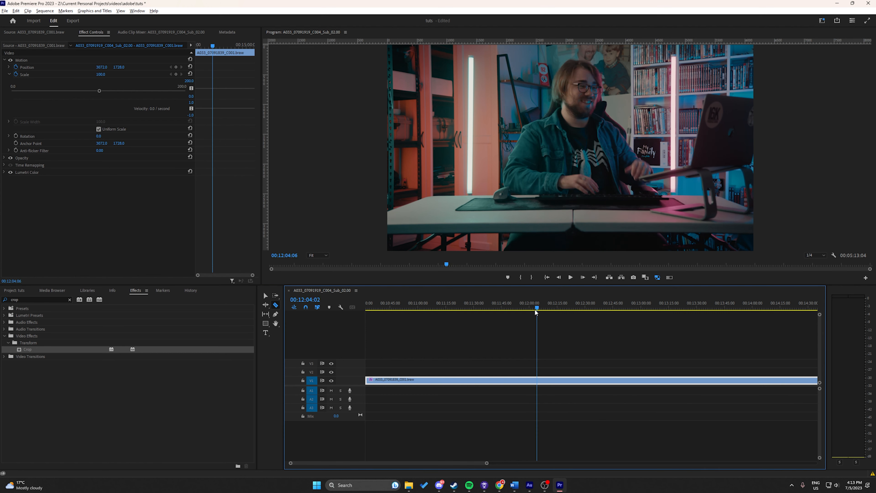
left_click(539, 382)
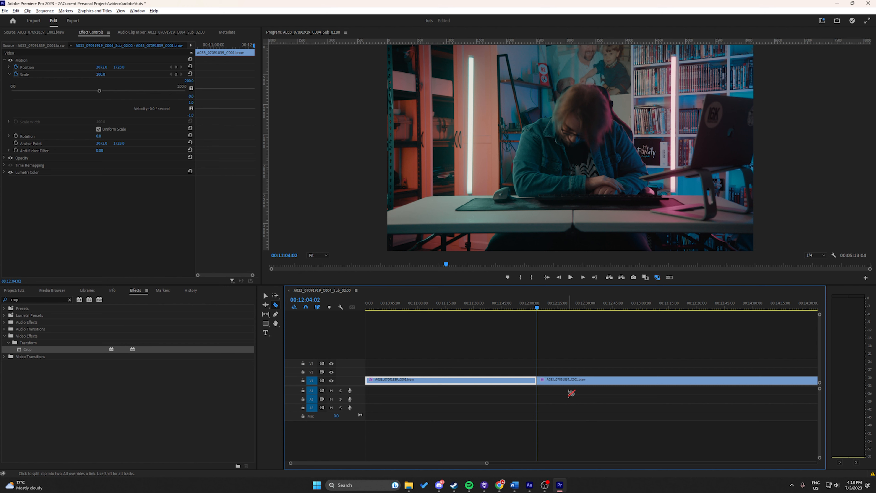
key("ctrl+z")
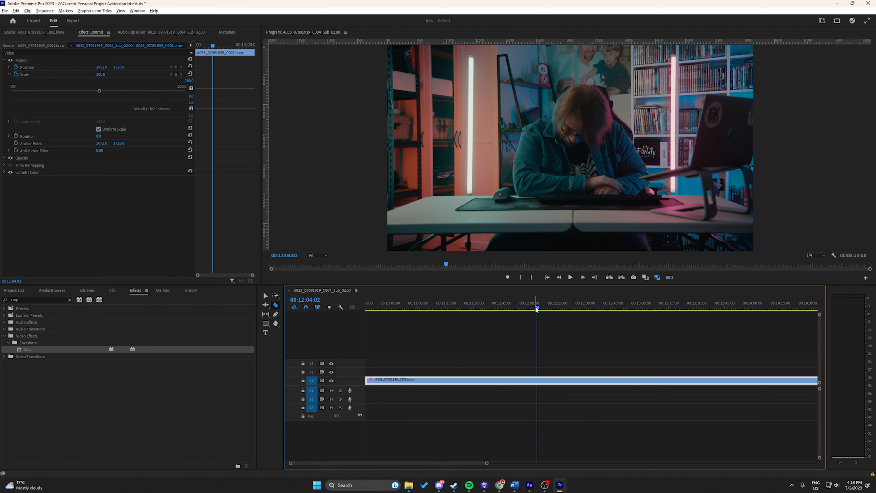
Split the V1 clip in two at 00:12:01:03.
mouse_move(536, 308)
left_mouse_down()
mouse_move(512, 308)
mouse_move(532, 308)
left_mouse_up()
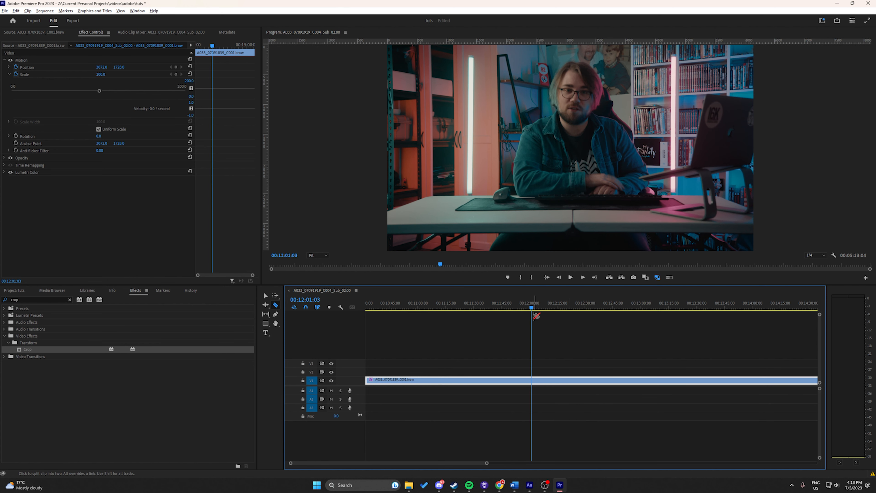
key("c")
key("ctrl+k")
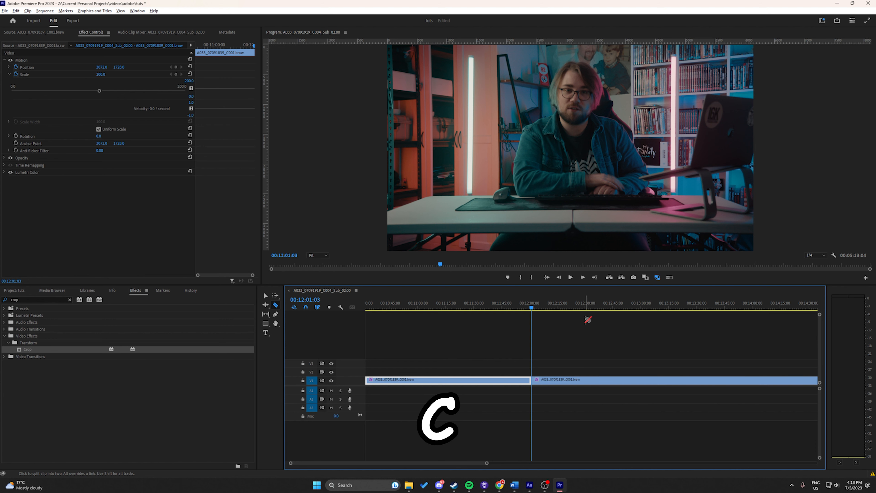
Undo the split of the V1 clip and stack copies of it on V2 and V3.
key("ctrl+z")
key("v")
left_click_drag(538, 380, 542, 362)
left_click(555, 353)
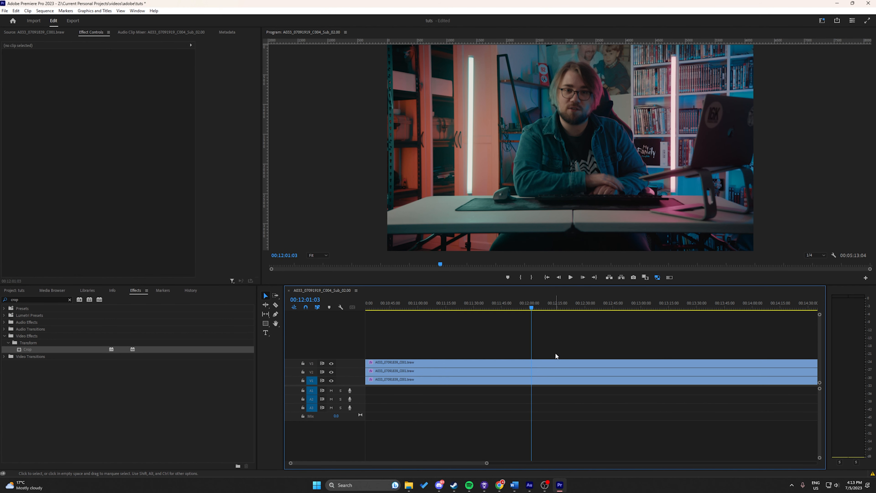
Try splitting only the V1 clip at 00:12:01:07, and undo the cut.
left_click_drag(533, 307, 532, 307)
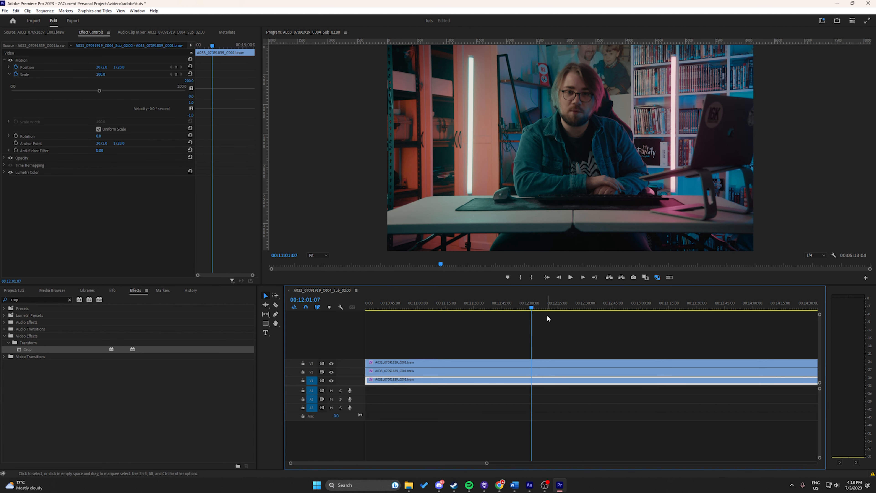
key("ctrl+k")
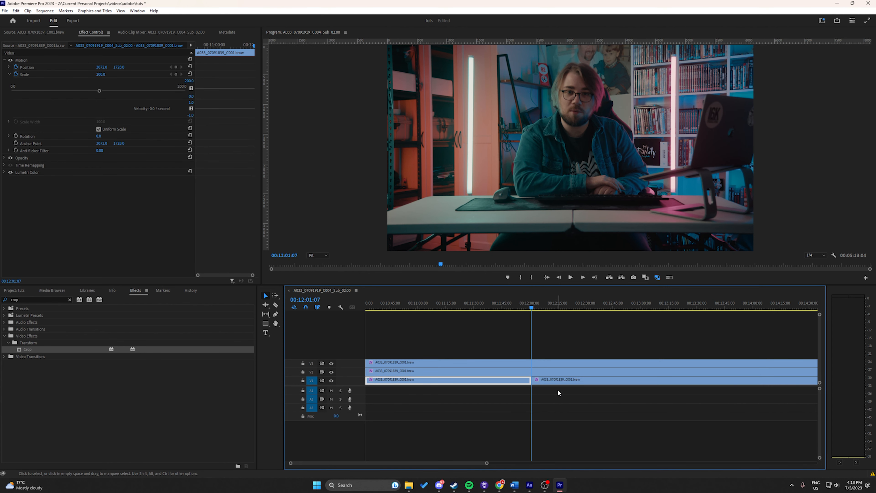
key("ctrl+z")
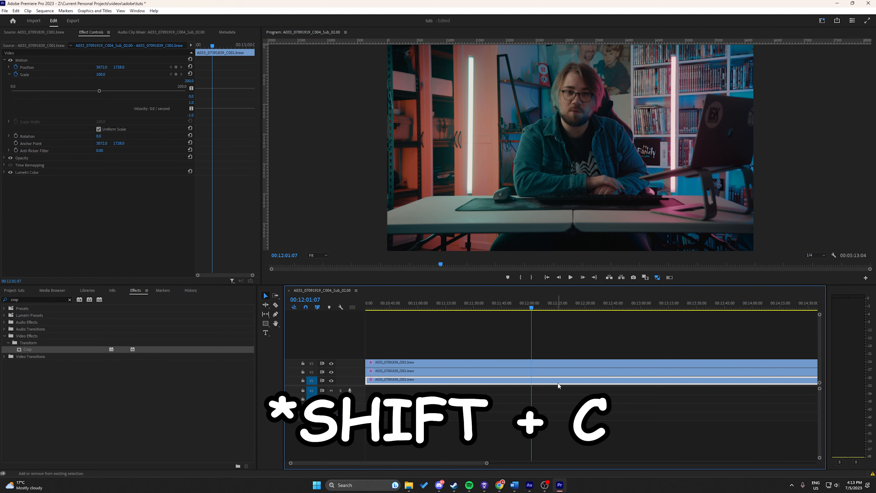
Try splitting the clips on all three video tracks at 00:12:01:07, and undo the cut.
key("shift+c")
left_click_drag(532, 305, 546, 307)
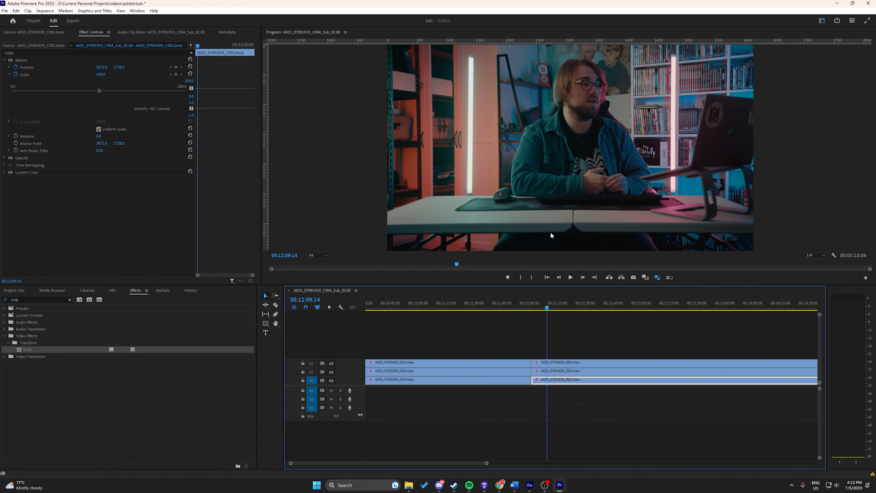
key("ctrl+z")
Look up the cutting command in the keyboard shortcut settings, searching for "cut" and "add edit".
left_click(16, 11)
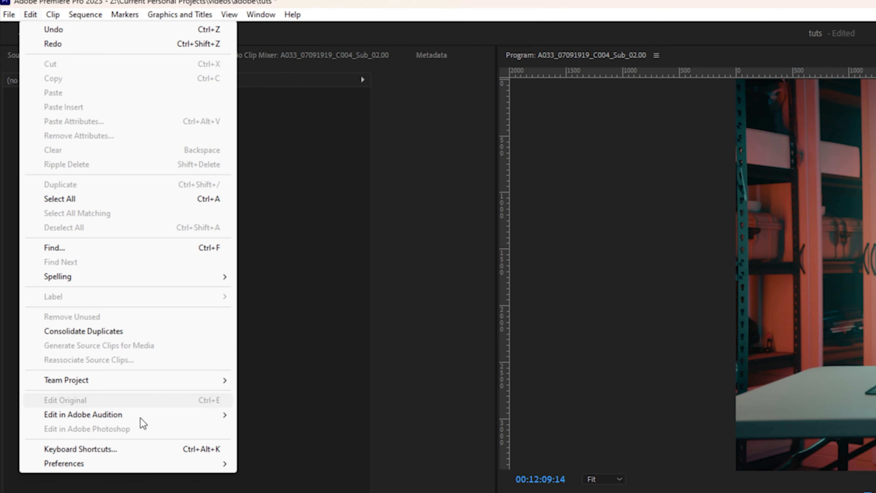
left_click(70, 235)
left_click(110, 314)
type("cut")
key("BackSpace")
key("BackSpace")
key("BackSpace")
type("add edit")
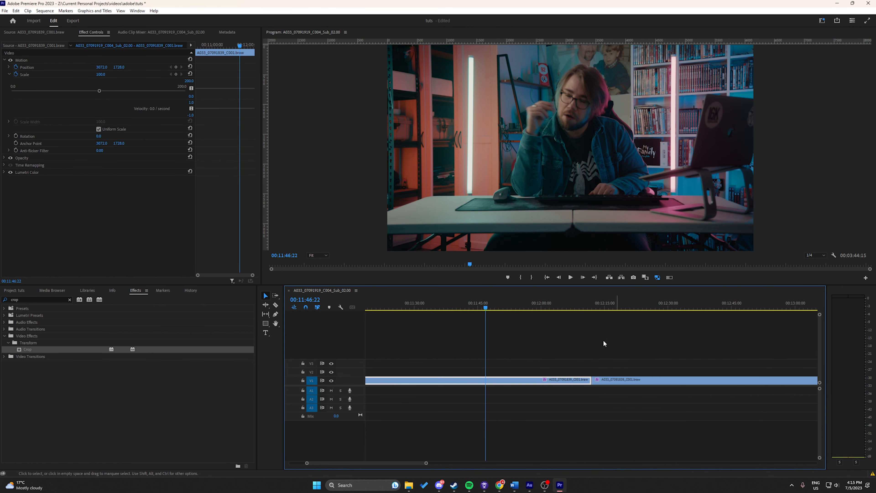
Clear the effects search, find Cross Dissolve among the Dissolve video transitions, and apply it to the cut between the two V1 clips.
left_click_drag(572, 339, 633, 409)
mouse_move(562, 306)
left_mouse_down()
mouse_move(599, 305)
mouse_move(574, 316)
left_mouse_up()
left_click(614, 342)
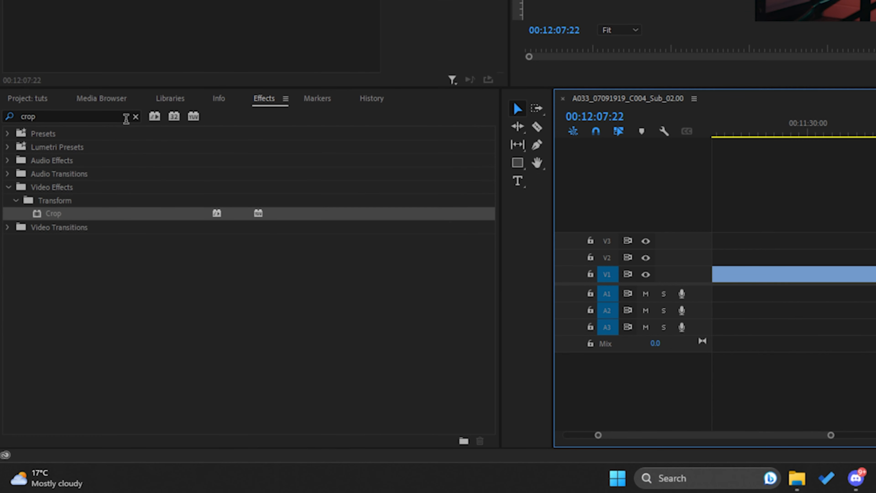
left_click(136, 116)
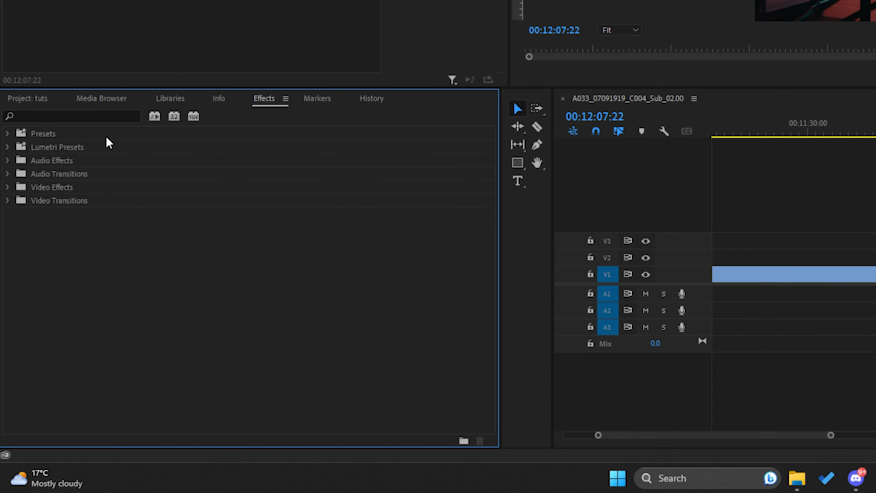
left_click(7, 200)
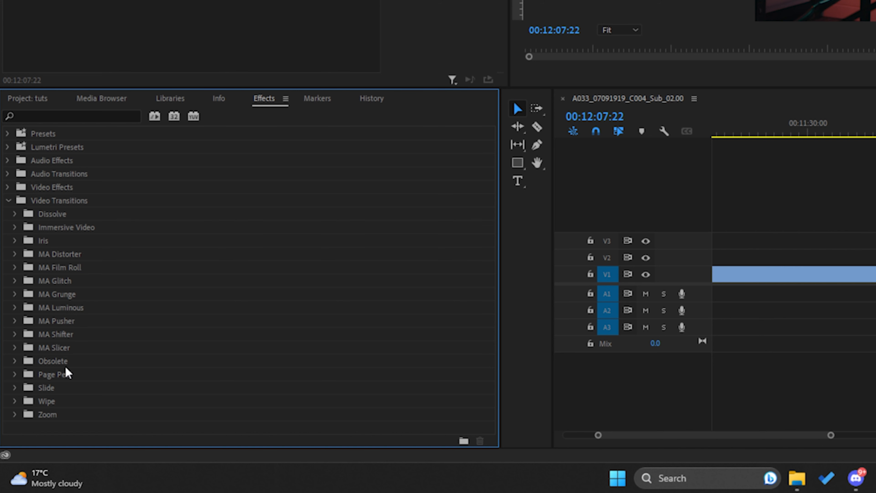
left_click(15, 214)
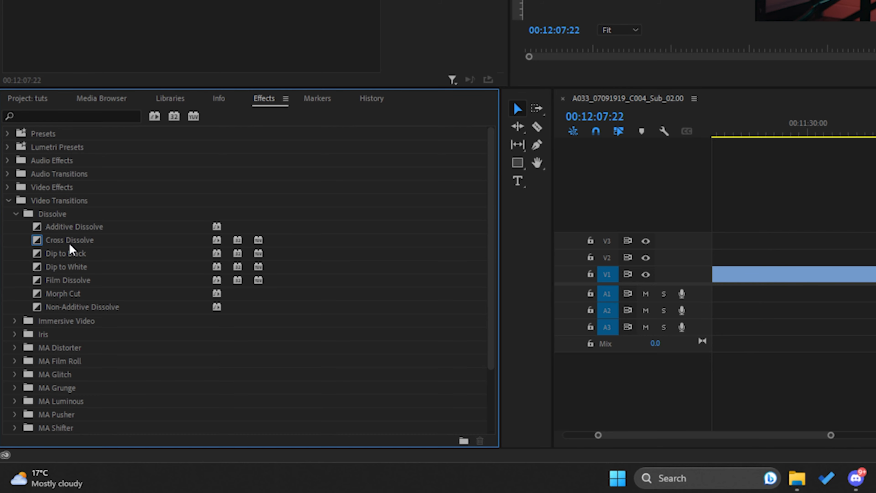
left_click_drag(70, 243, 592, 381)
Scrub through the Cross Dissolve between the V1 clips from the cut to 00:12:12:13.
left_click(591, 308)
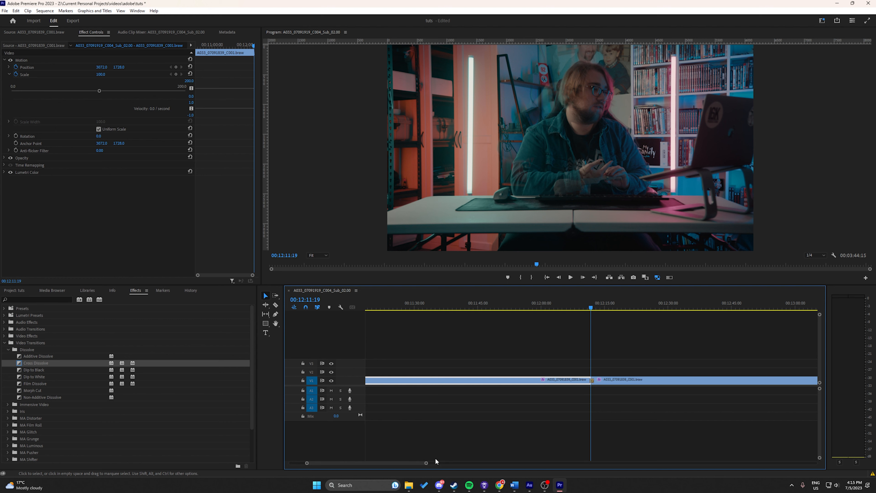
left_click_drag(425, 463, 339, 463)
left_click(606, 309)
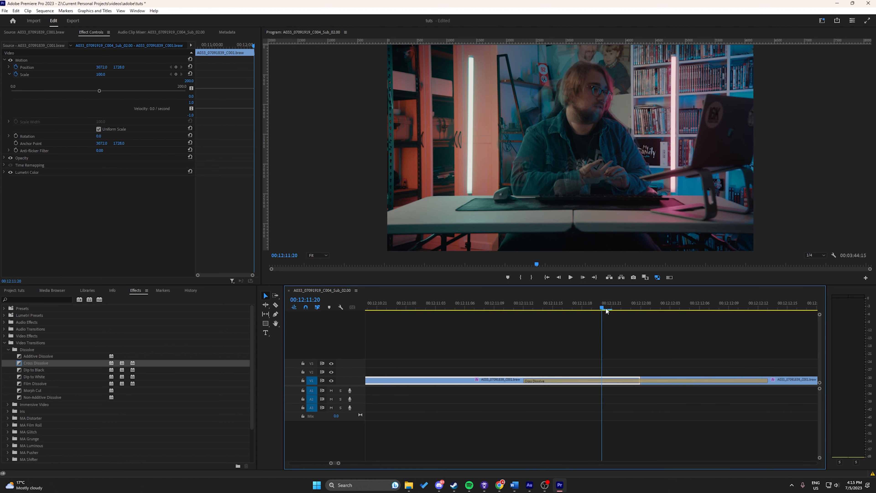
left_click_drag(607, 310, 767, 307)
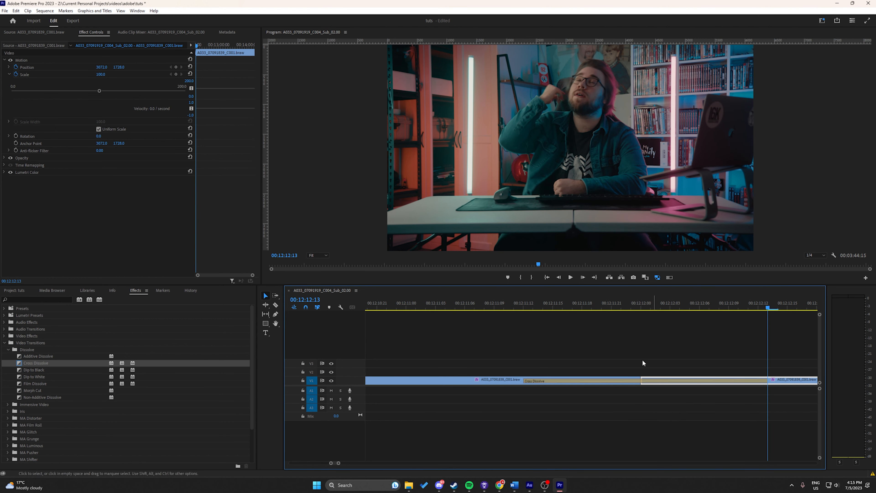
Shorten the Cross Dissolve to about 3 frames and play it back.
left_click_drag(338, 463, 352, 463)
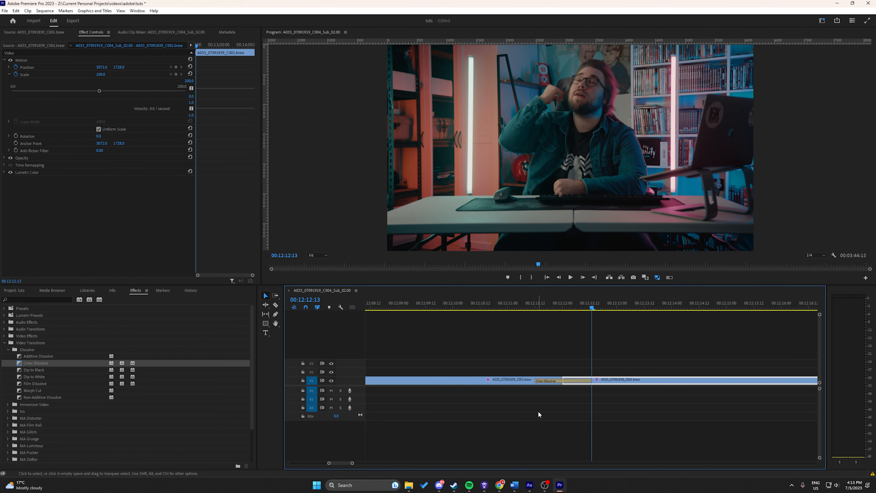
left_click_drag(352, 465, 343, 468)
left_click(542, 380)
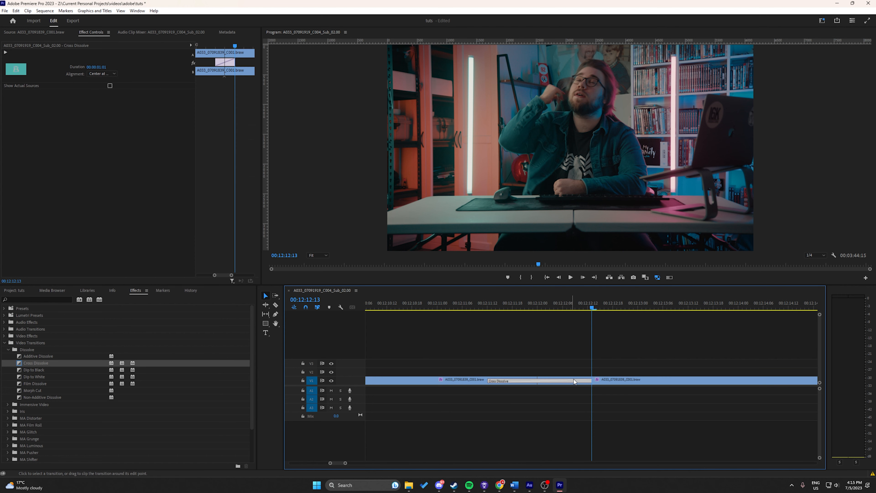
left_click_drag(592, 381, 543, 379)
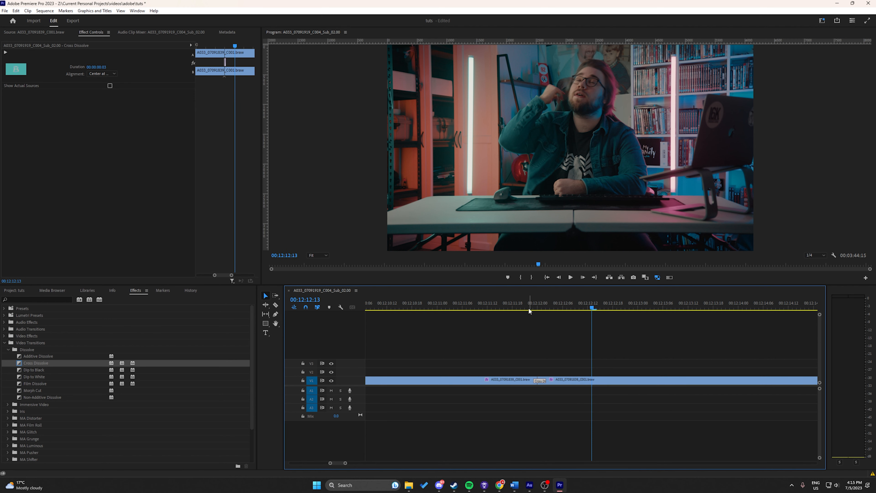
left_click(530, 311)
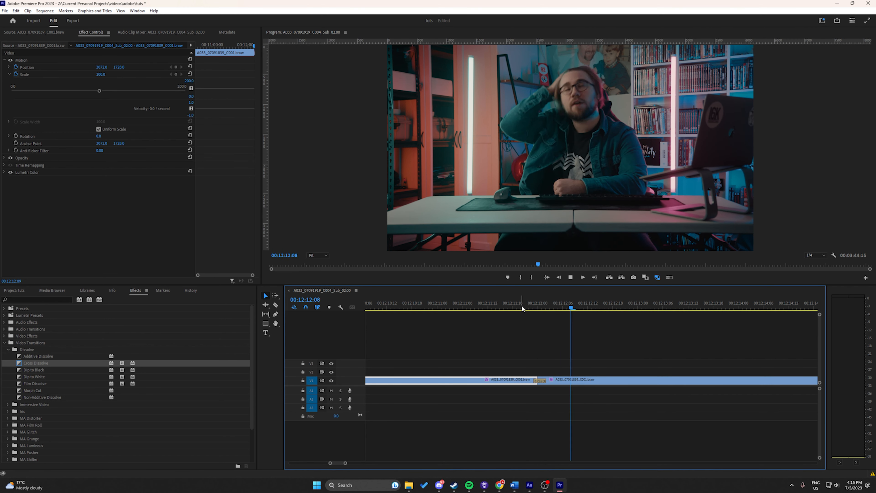
key("space")
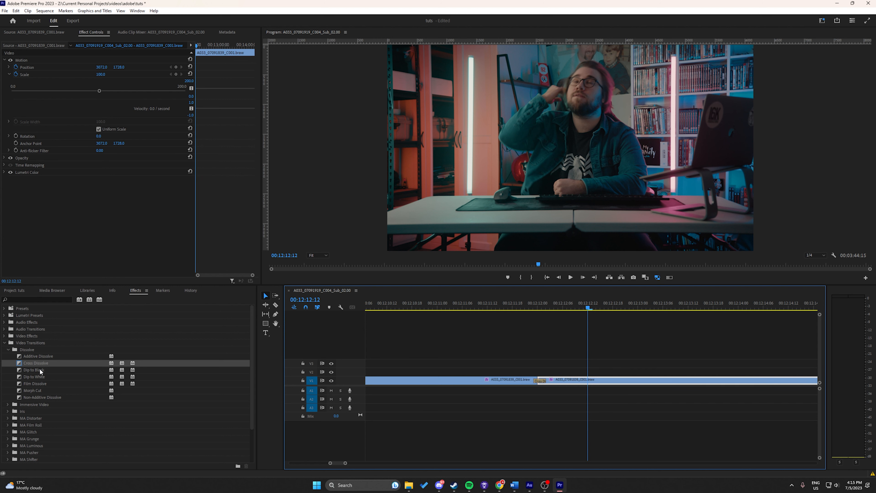
Replace the Cross Dissolve between the V1 clips with a Morph Cut transition and scrub through it.
left_click(539, 382)
key("Delete")
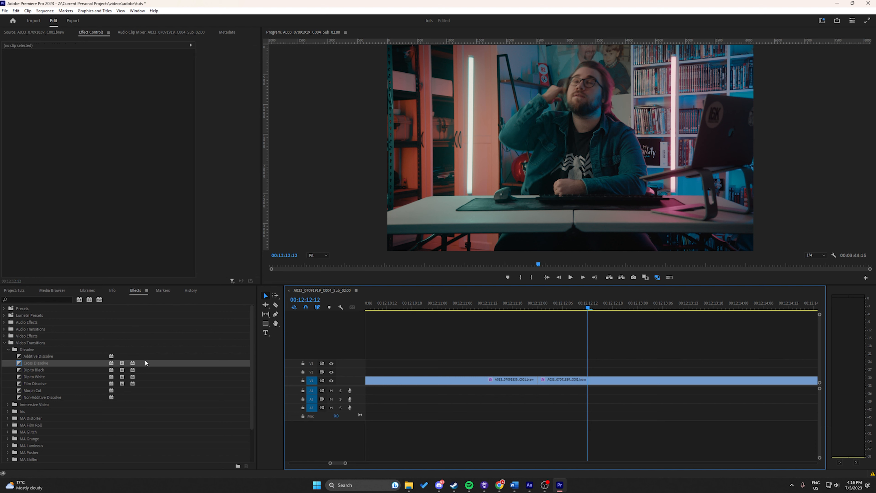
left_click_drag(31, 388, 542, 380)
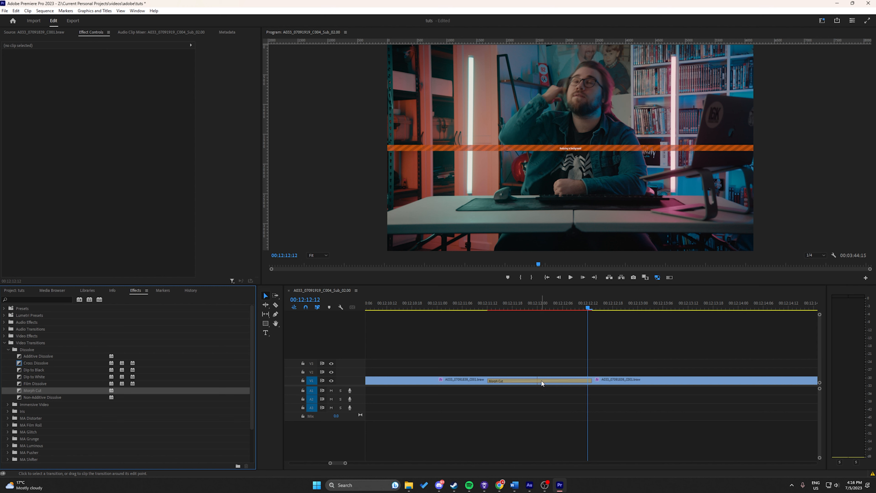
scroll(532, 406, "up", 1)
left_click(502, 381)
left_click_drag(503, 310, 545, 308)
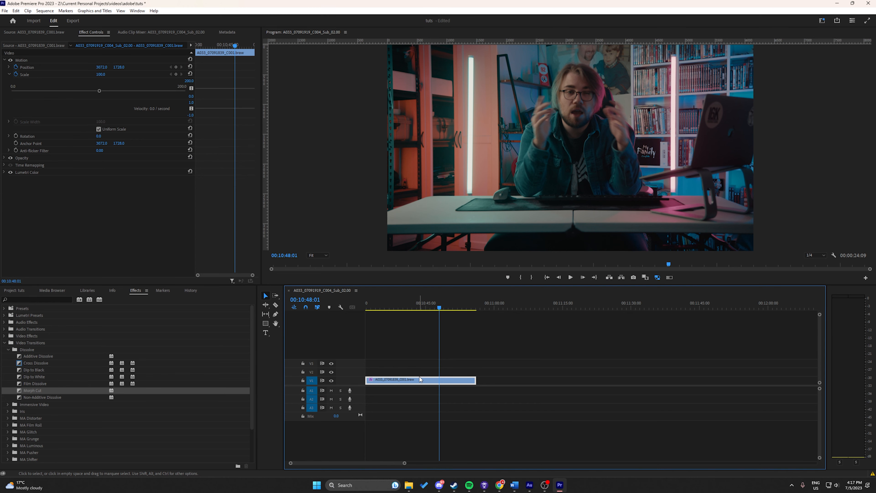
Try lowering the V1 clip's playback speed below 97.4% in its Speed/Duration settings.
left_click(427, 347)
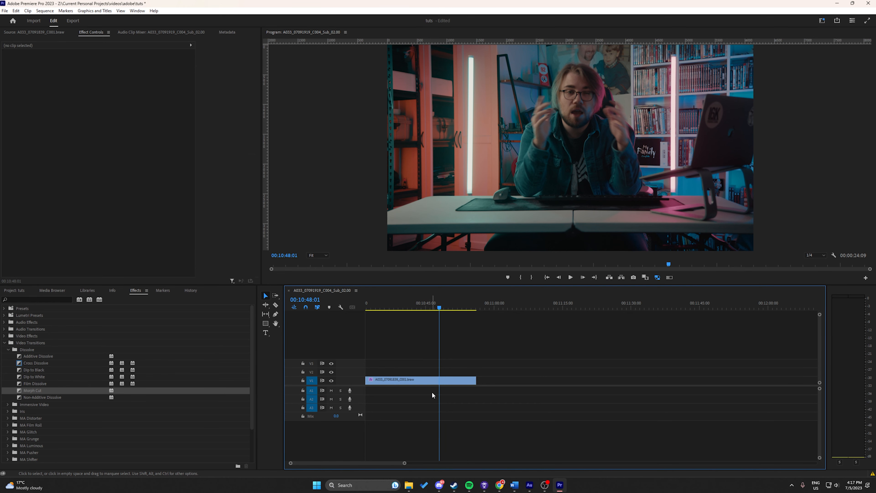
right_click(430, 382)
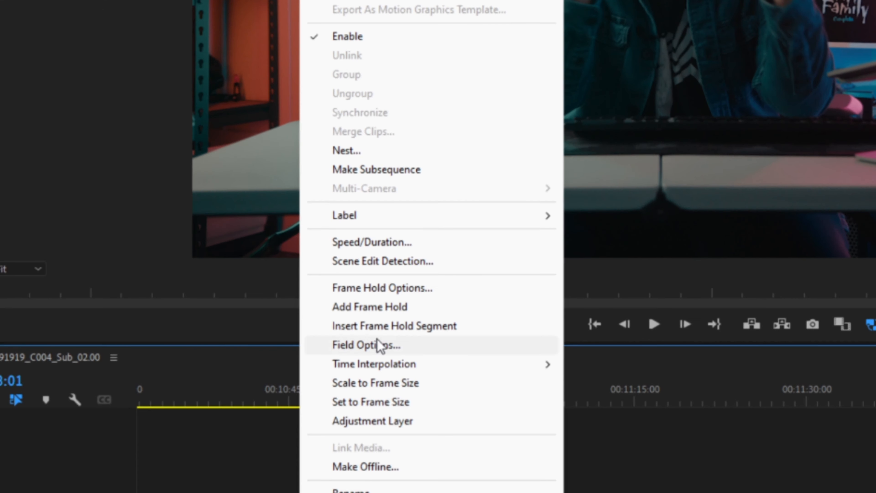
left_click(383, 243)
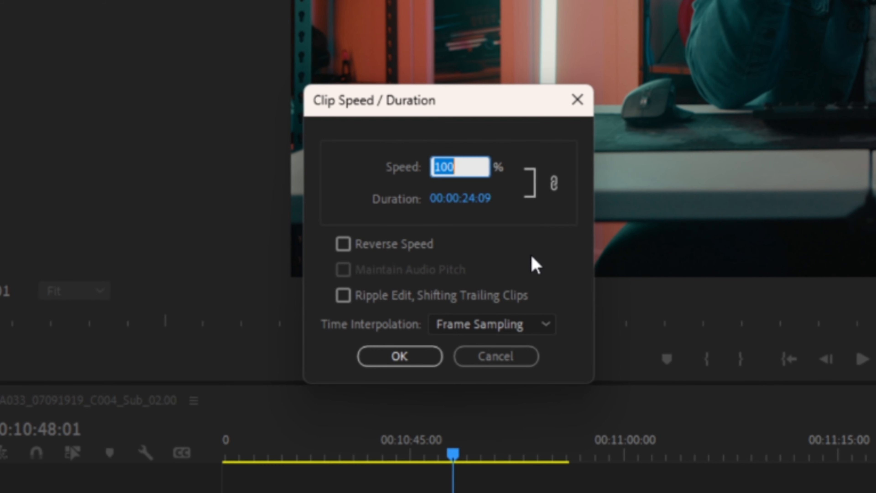
left_click(534, 265)
left_click_drag(456, 173, 424, 171)
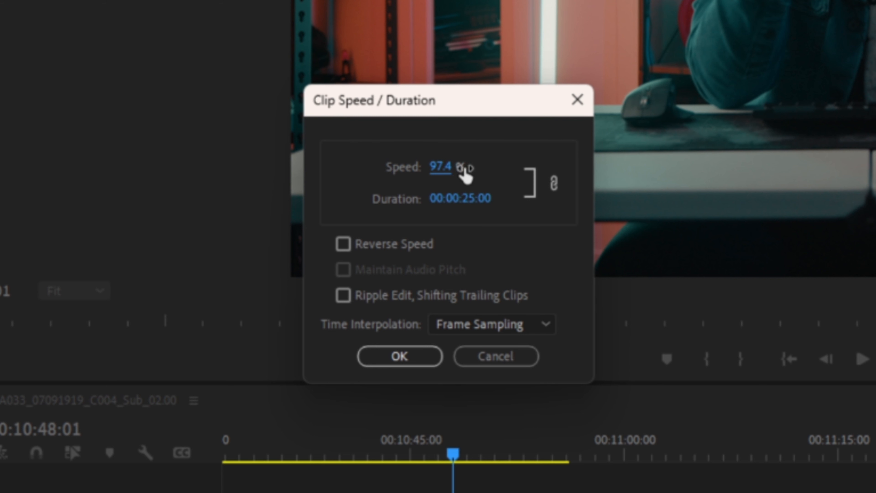
left_click_drag(446, 167, 371, 172)
left_click(427, 354)
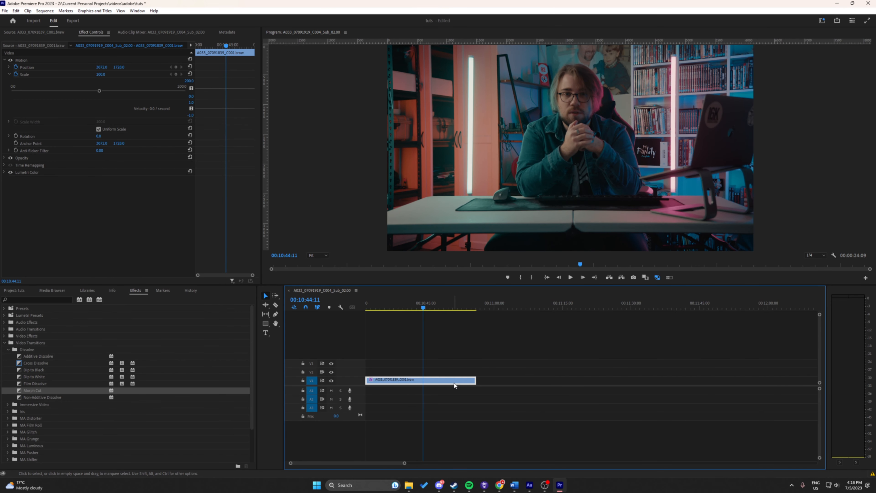
Speed up the V1 clip with the Rate Stretch tool by shortening it to about 14 seconds.
left_click(265, 304)
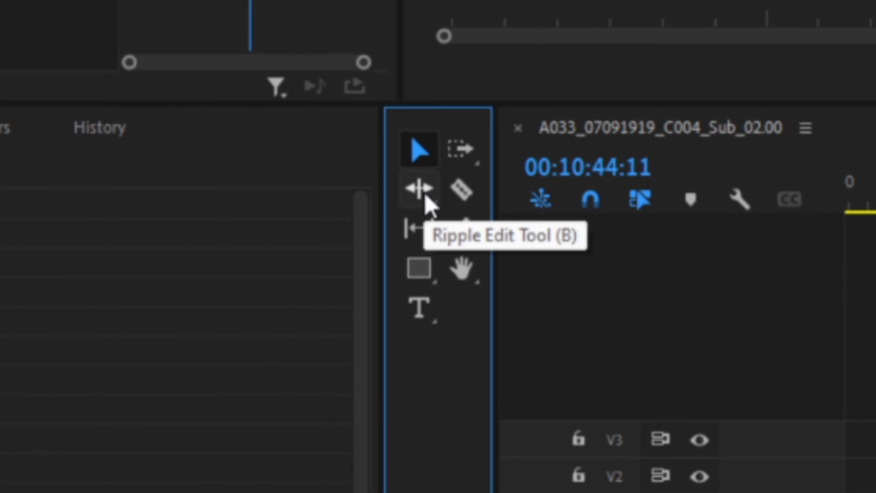
left_click(426, 197)
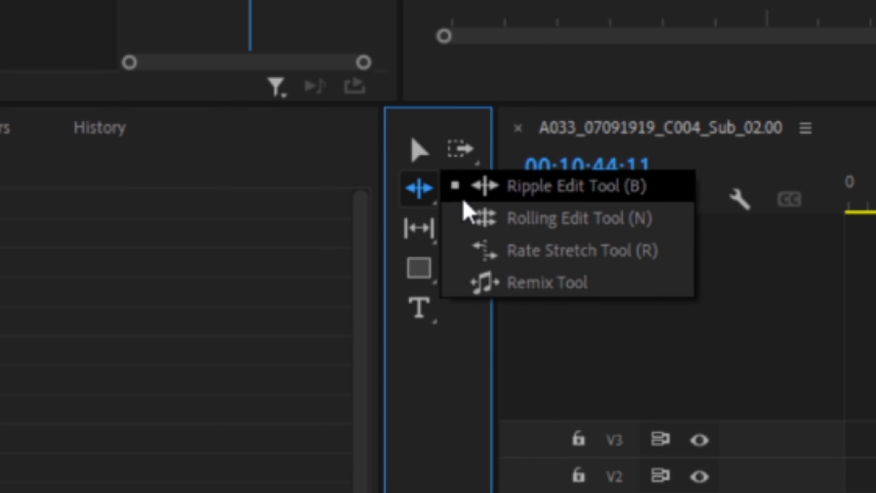
left_click(521, 247)
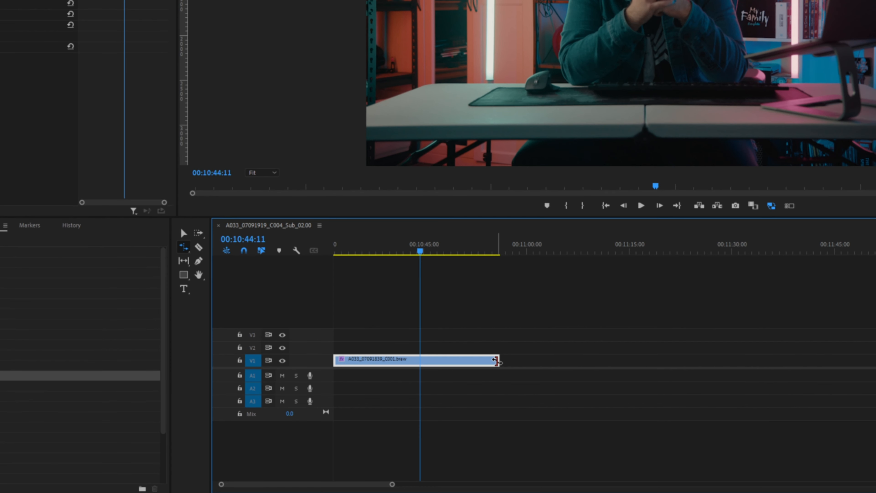
left_click_drag(496, 361, 426, 344)
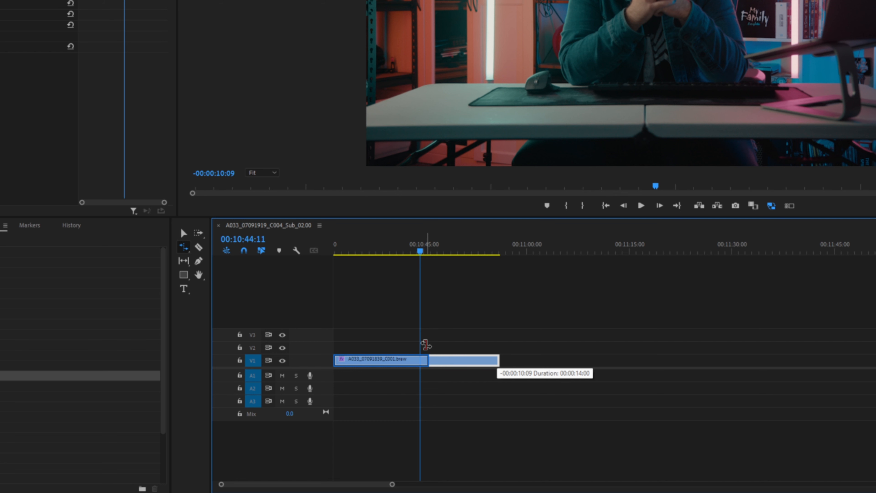
left_click_drag(426, 345, 422, 345)
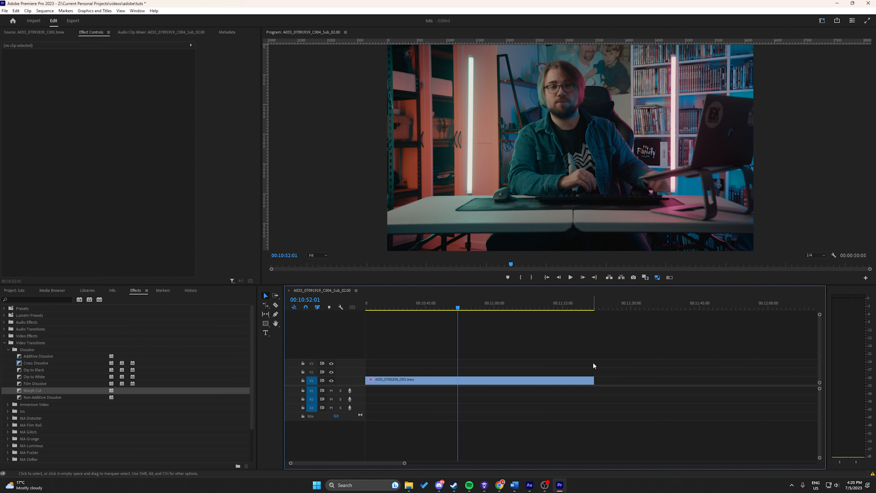
Start a new sequence in the project and choose the Digital SLR 1080p preset DSLR 1080p30.
left_click(6, 11)
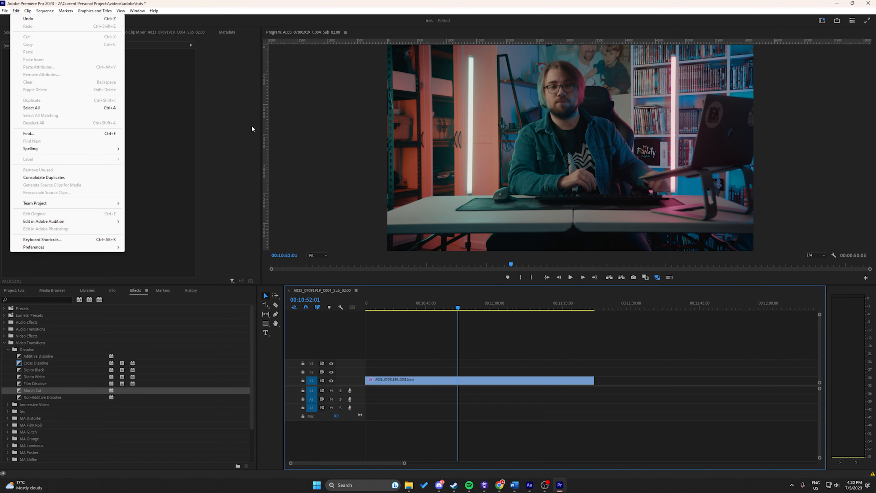
left_click(314, 193)
left_click(16, 291)
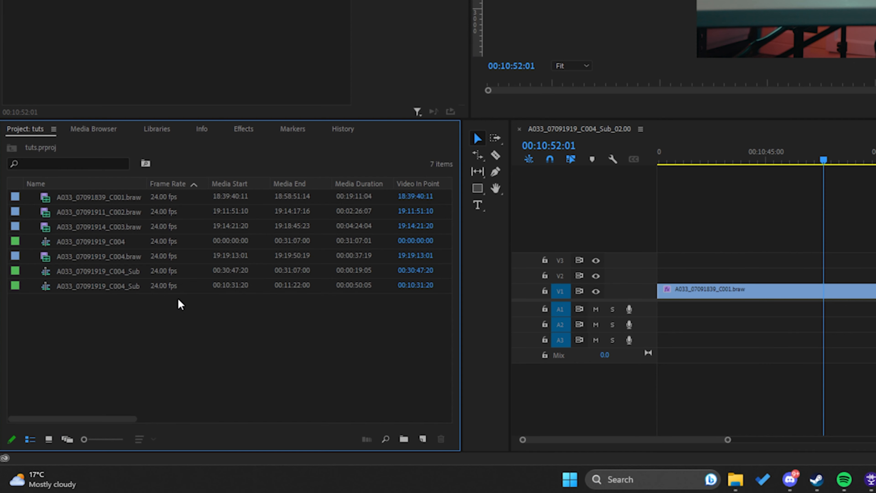
right_click(181, 344)
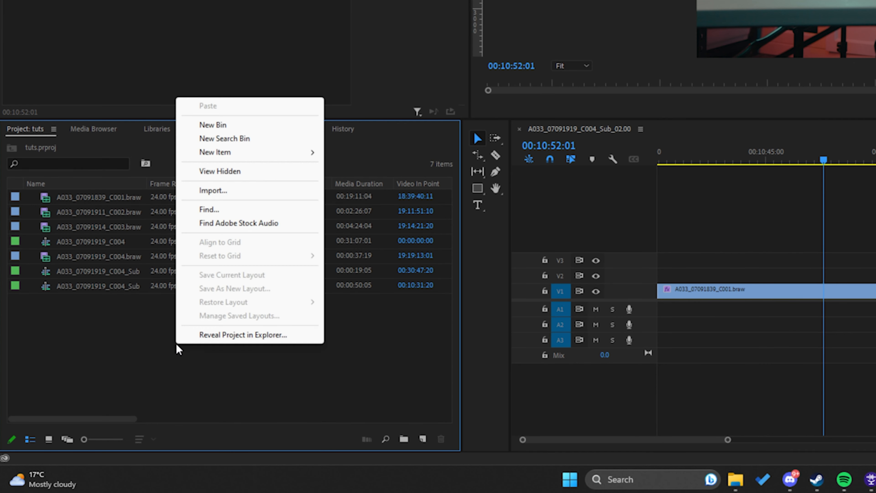
mouse_move(231, 158)
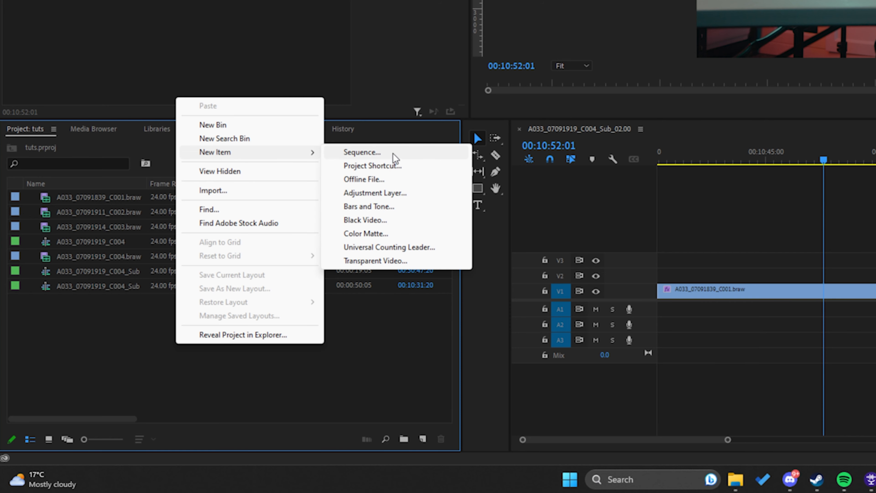
left_click(393, 153)
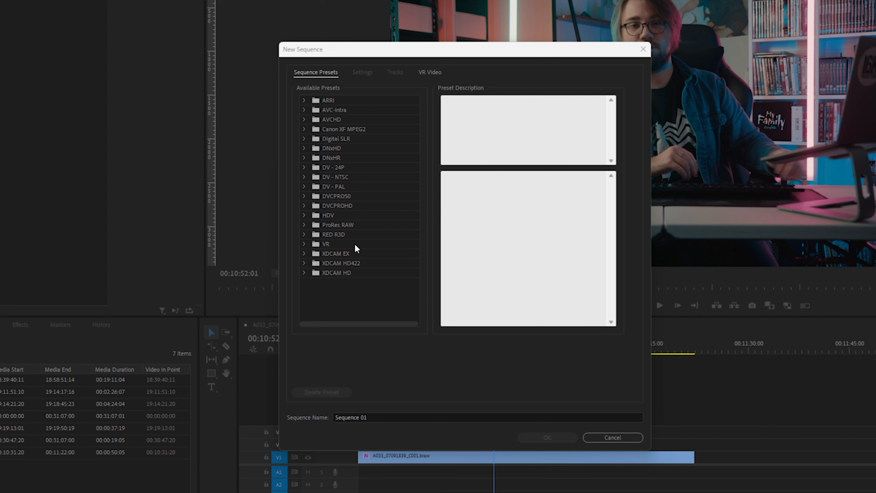
left_click(302, 136)
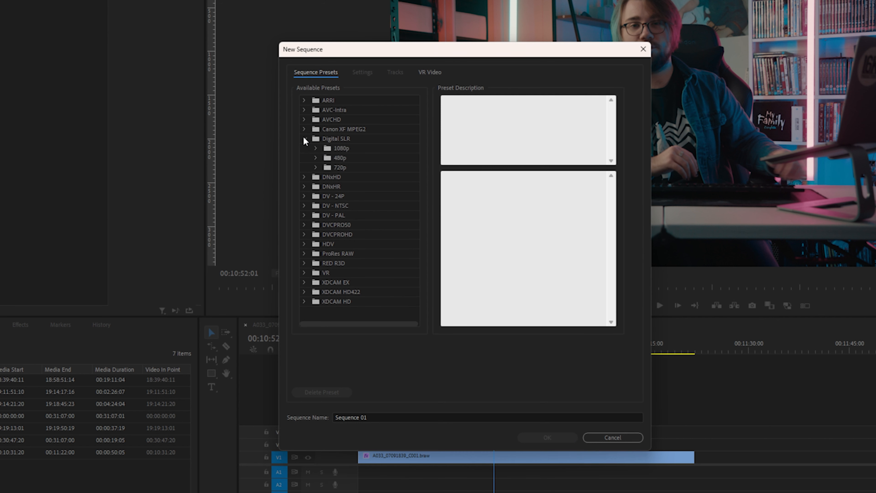
left_click(316, 147)
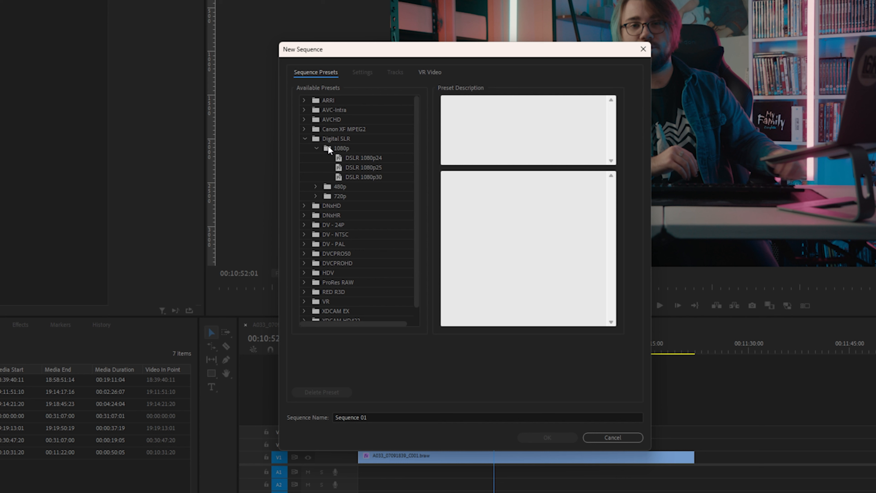
left_click(360, 176)
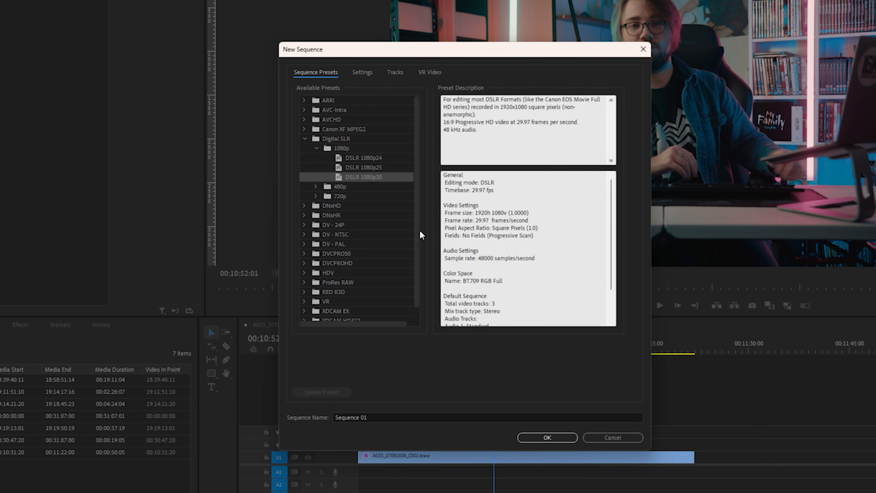